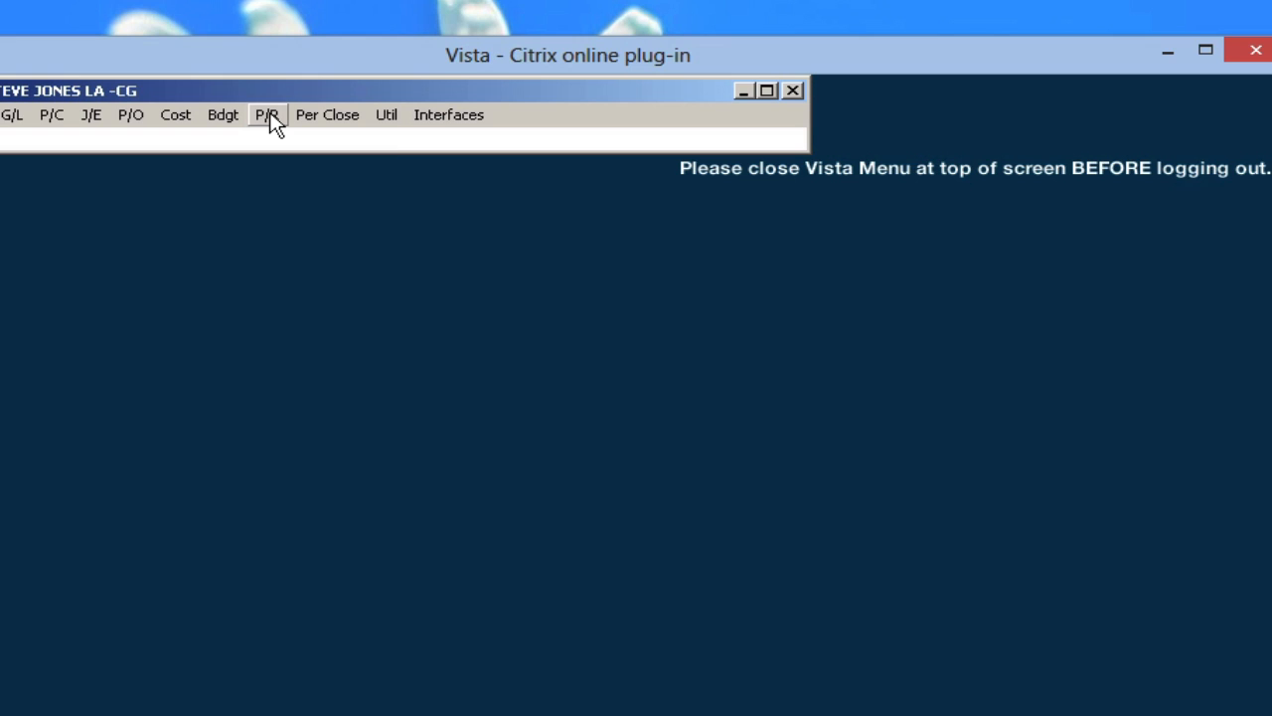
Open Payroll Package Print from the P/R Payroll Reporting menu.
{"action": "left_click", "coordinate": [268, 115]}
{"action": "mouse_move", "coordinate": [298, 186]}
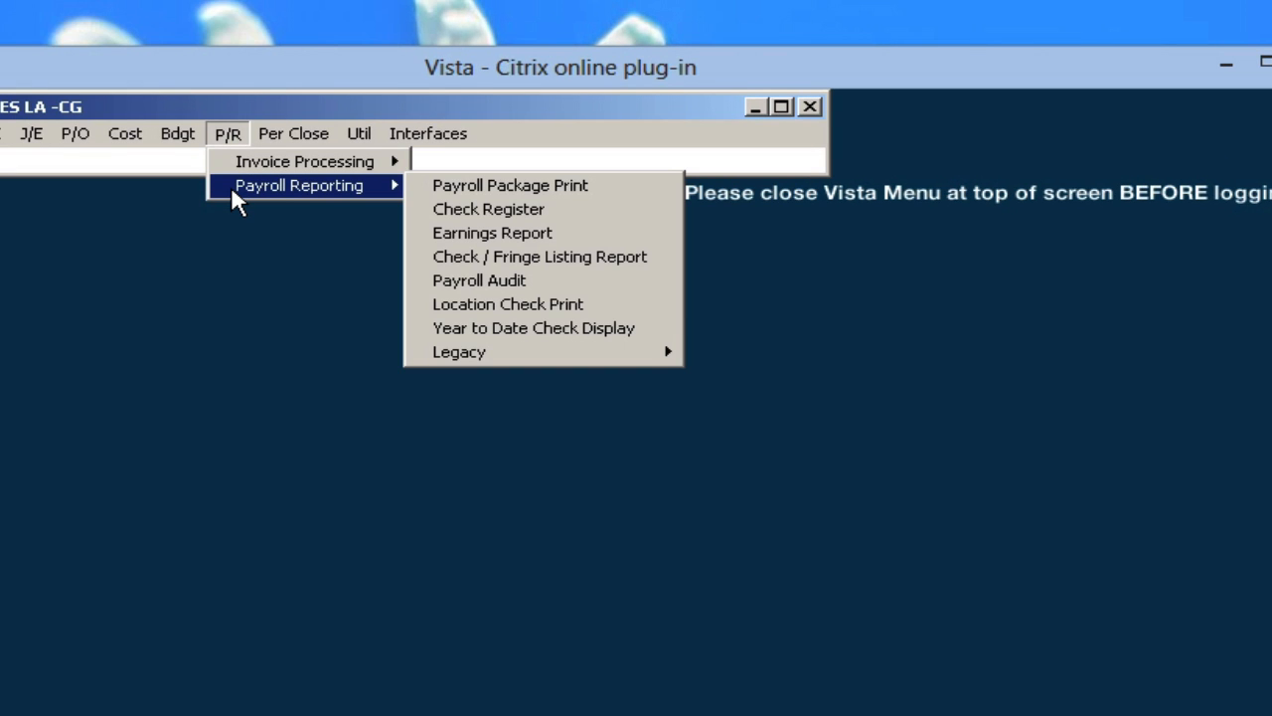
{"action": "left_click", "coordinate": [427, 192]}
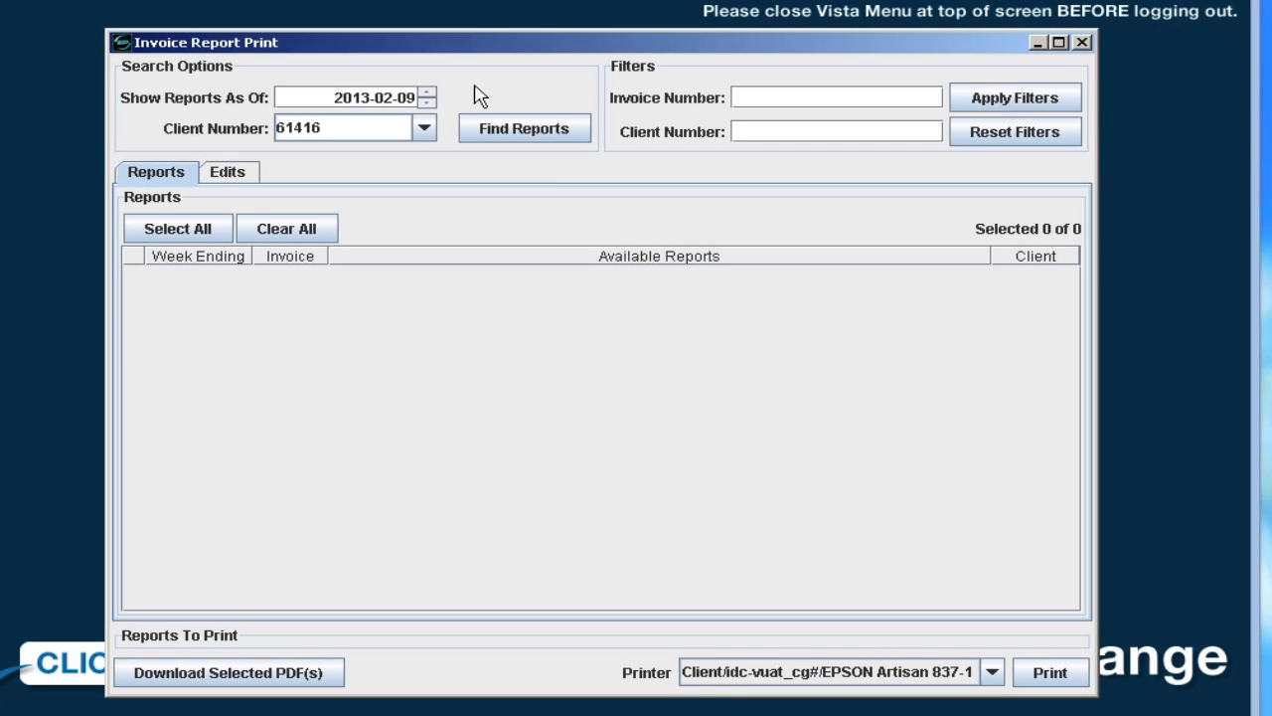
Step the Show Reports As Of date back from 2013-02-09 to 2013-01-12.
{"action": "left_click", "coordinate": [427, 104]}
{"action": "left_click", "coordinate": [428, 103]}
{"action": "left_click", "coordinate": [425, 129]}
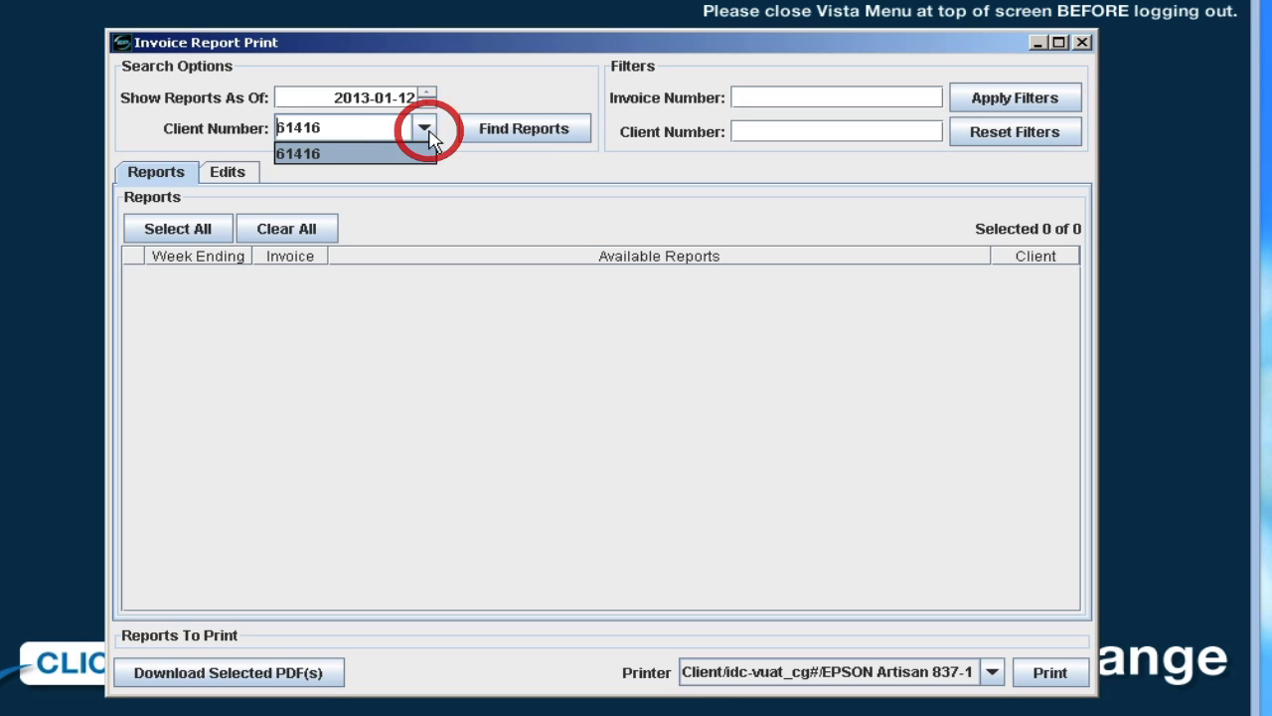
{"action": "type", "text": "00000003"}
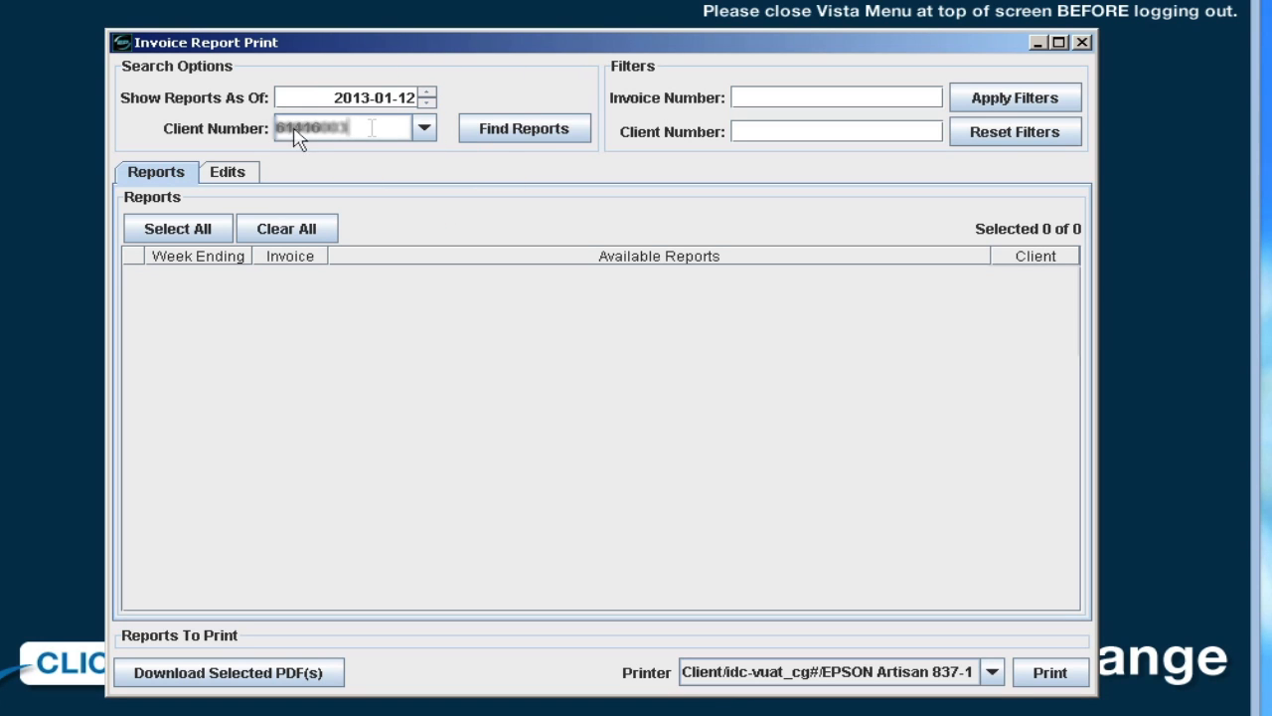
{"action": "left_click", "coordinate": [524, 129]}
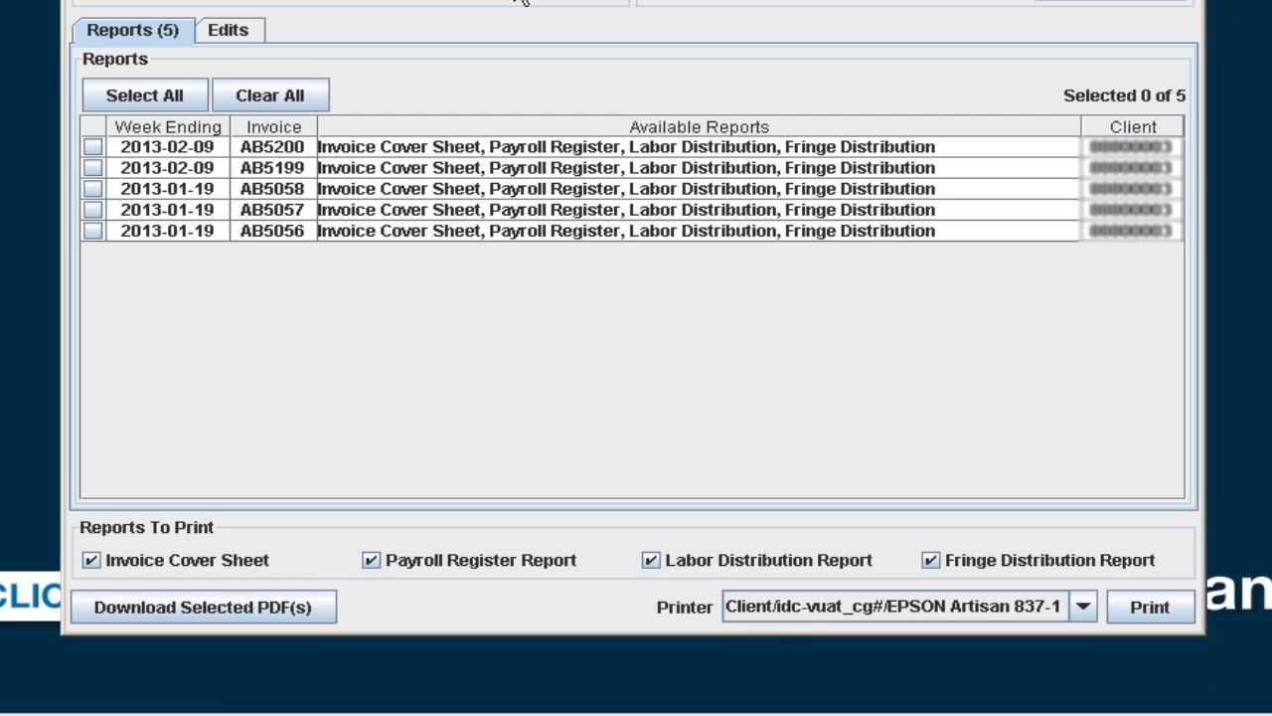
Select invoices AB5200 and AB5199 with only cover sheet and labor distribution reports, exclude payroll register and fringe distribution.
{"action": "left_click", "coordinate": [94, 146]}
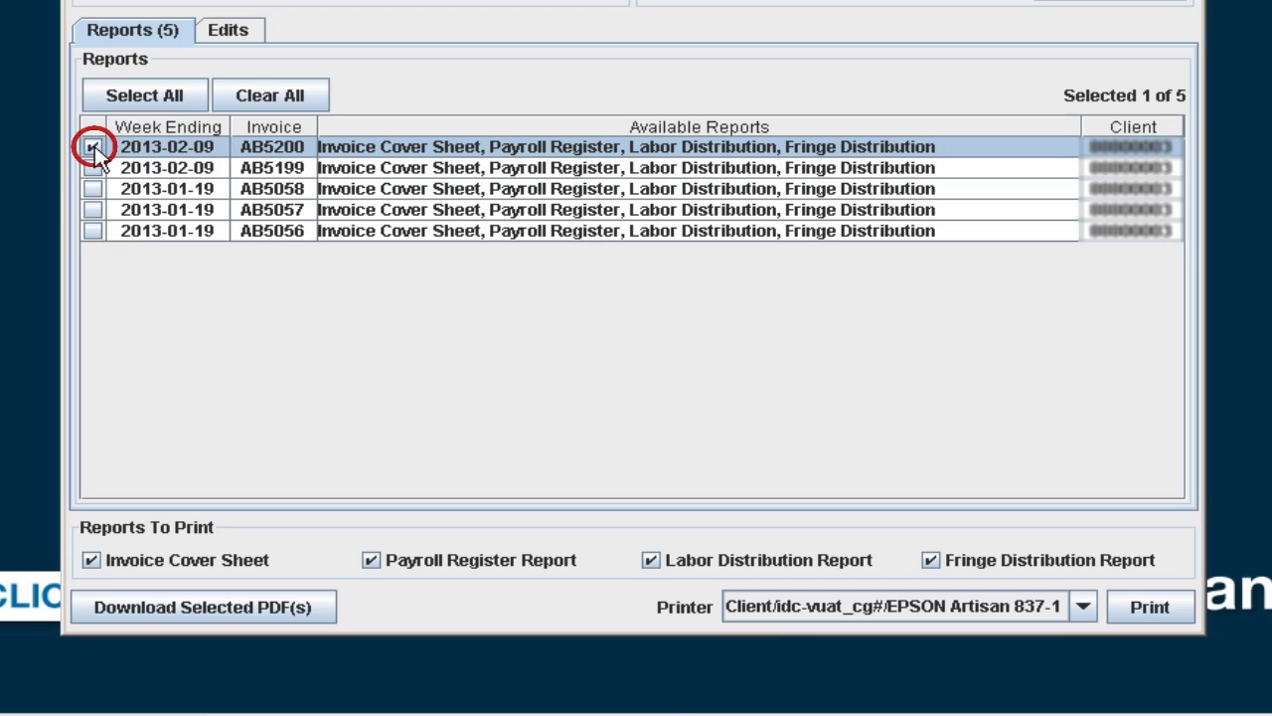
{"action": "left_click", "coordinate": [94, 167]}
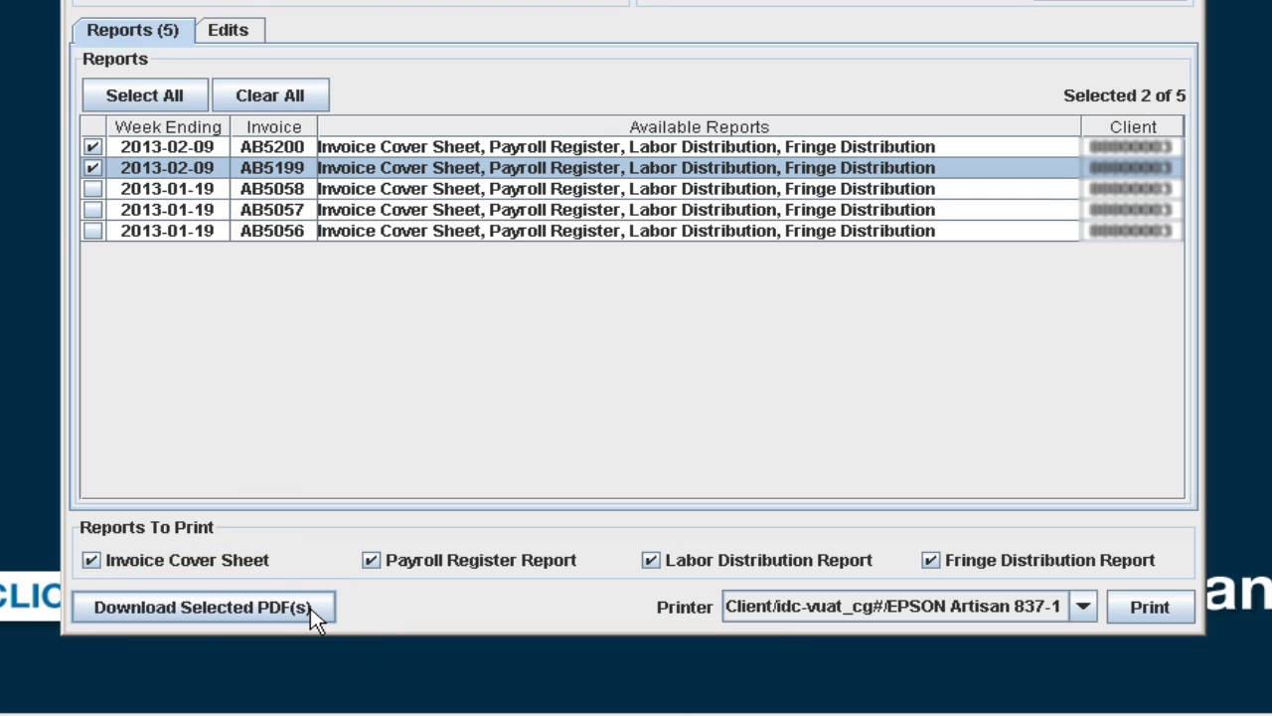
{"action": "left_click", "coordinate": [418, 560]}
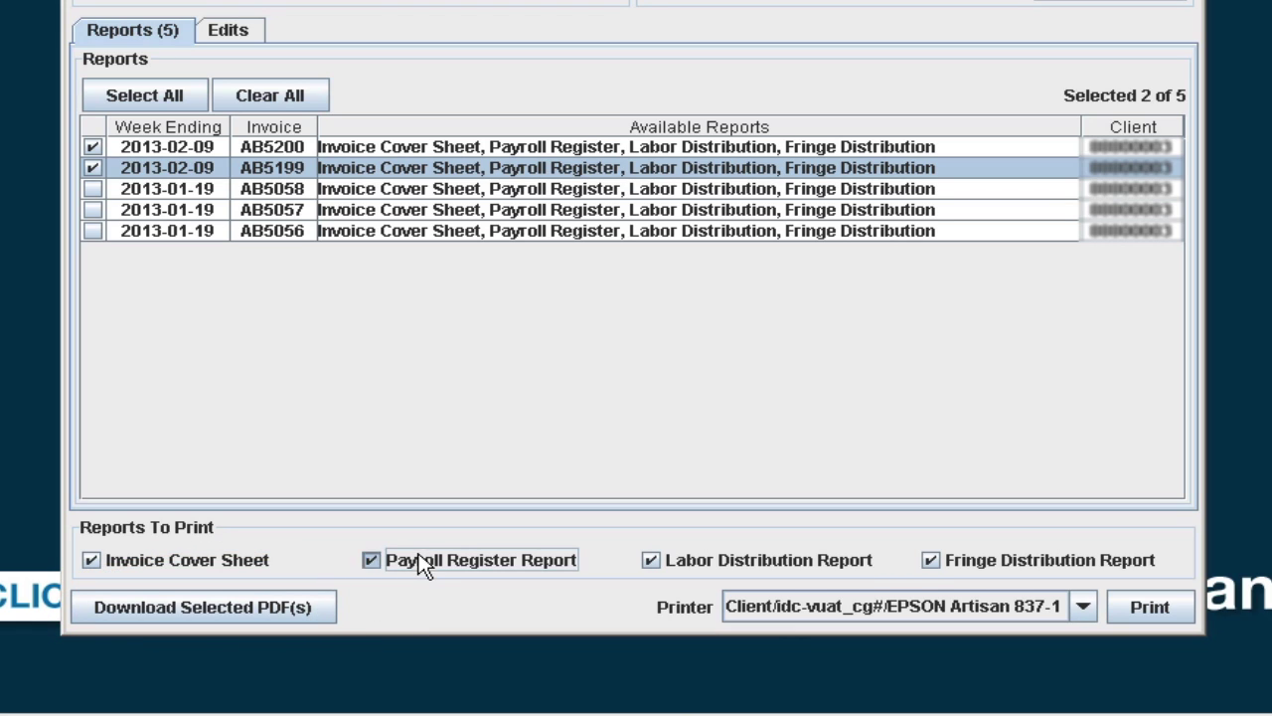
{"action": "left_click", "coordinate": [933, 560]}
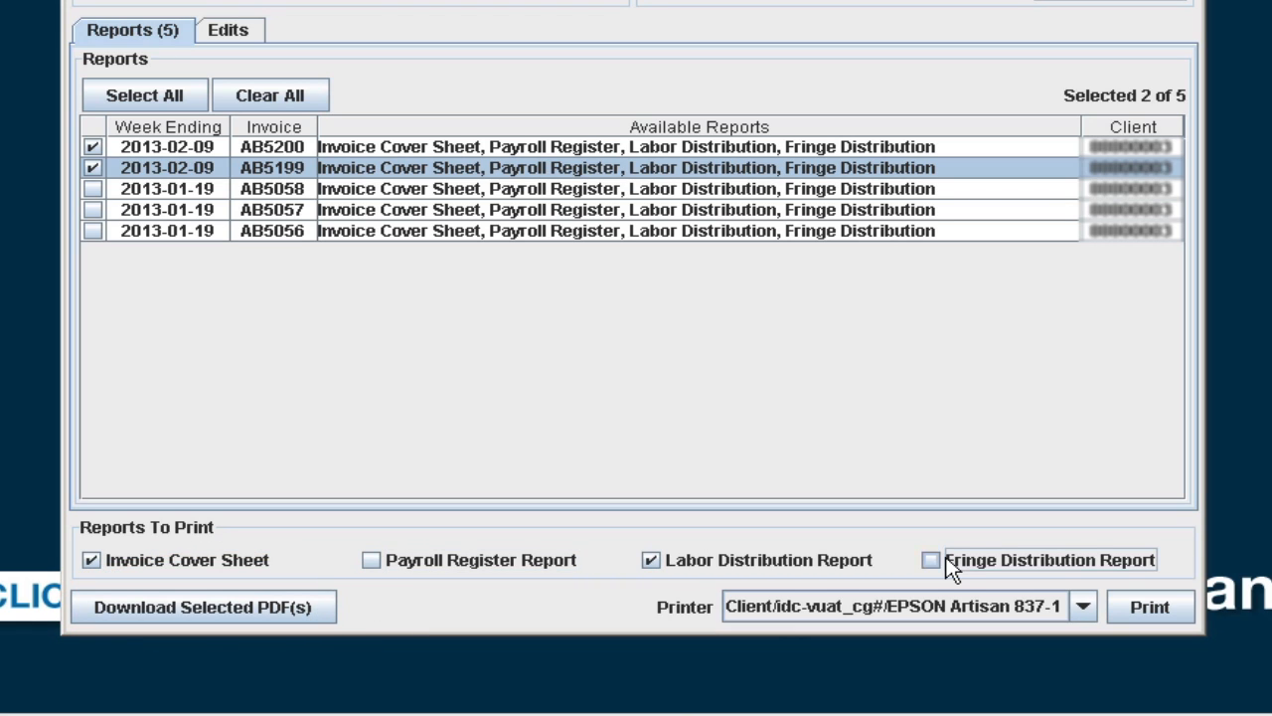
{"action": "left_click", "coordinate": [315, 615]}
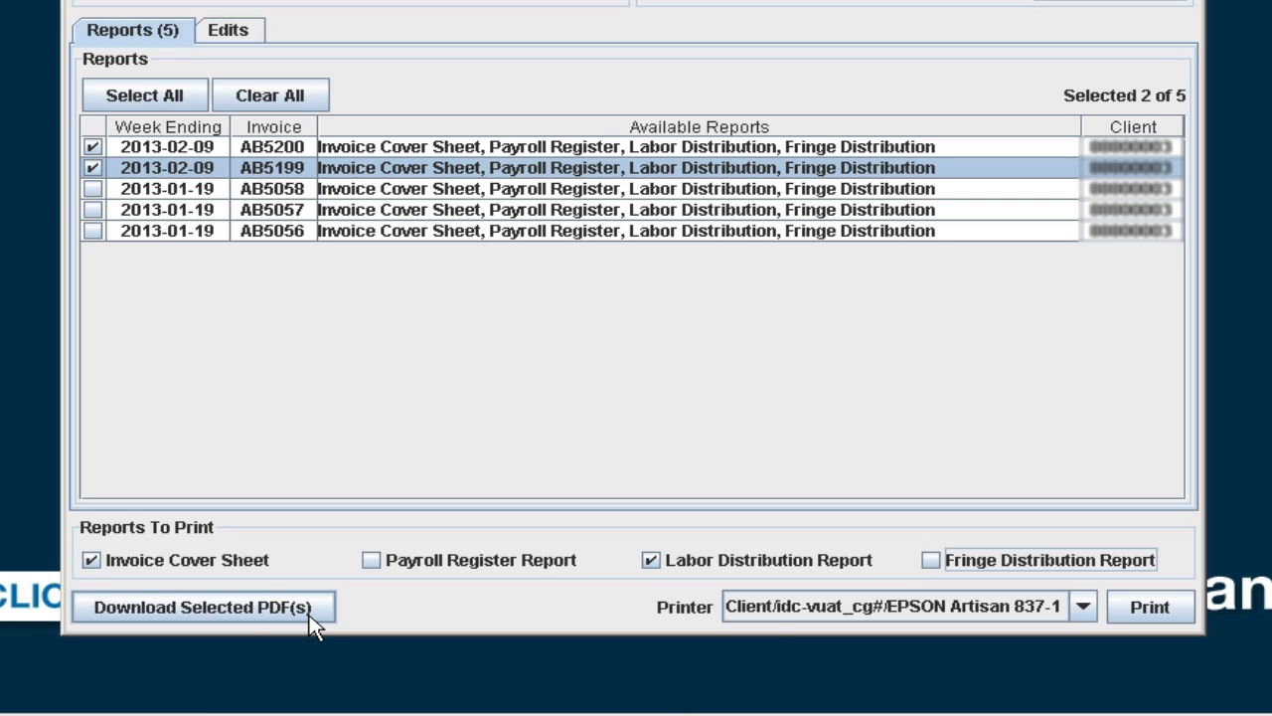
Download the selected reports as PDFs to U:EXPORT and confirm the save.
{"action": "left_click", "coordinate": [314, 621]}
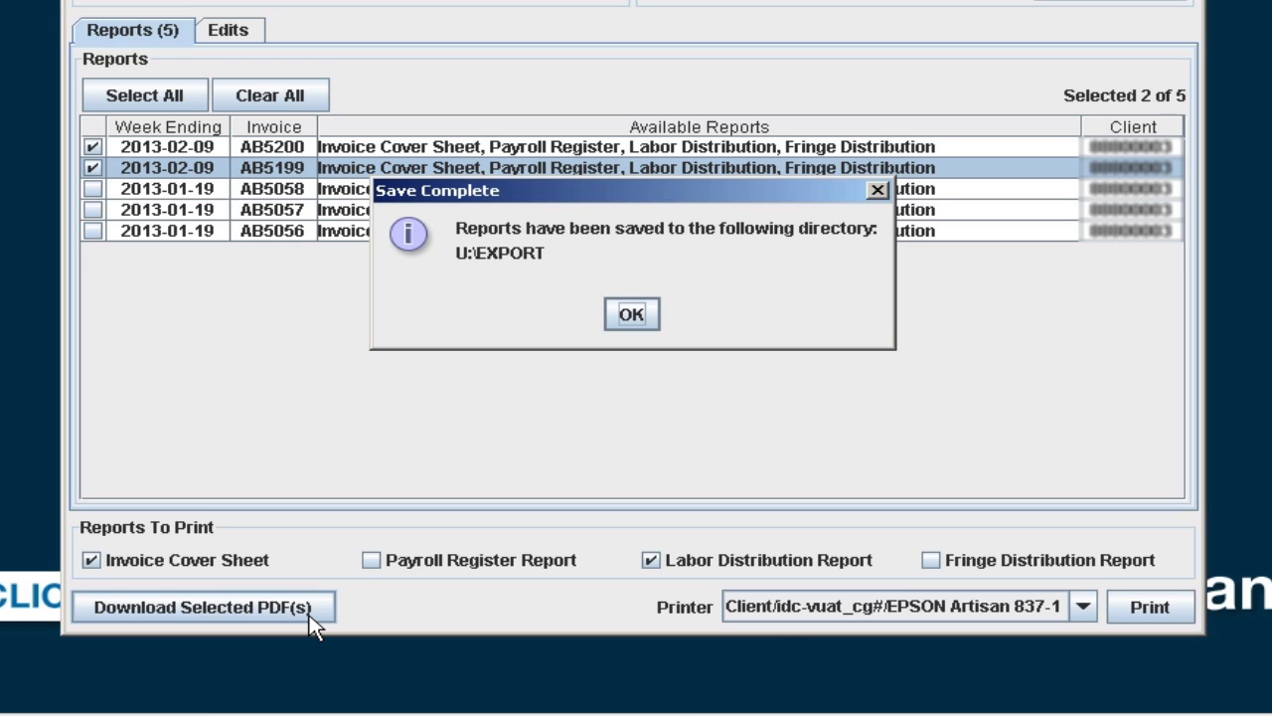
{"action": "left_click", "coordinate": [633, 315]}
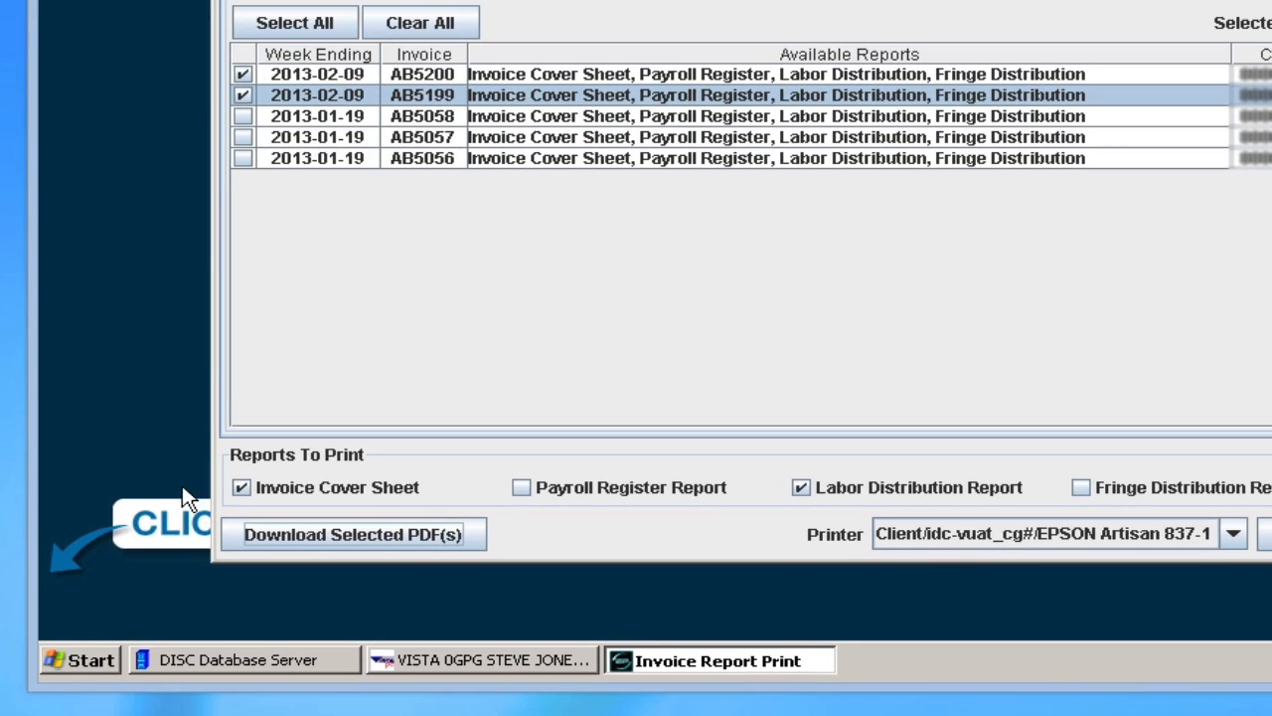
Run Get From VE to move the four AB5199/AB5200 PDFs to C:\REPORTS.
{"action": "left_click", "coordinate": [94, 664]}
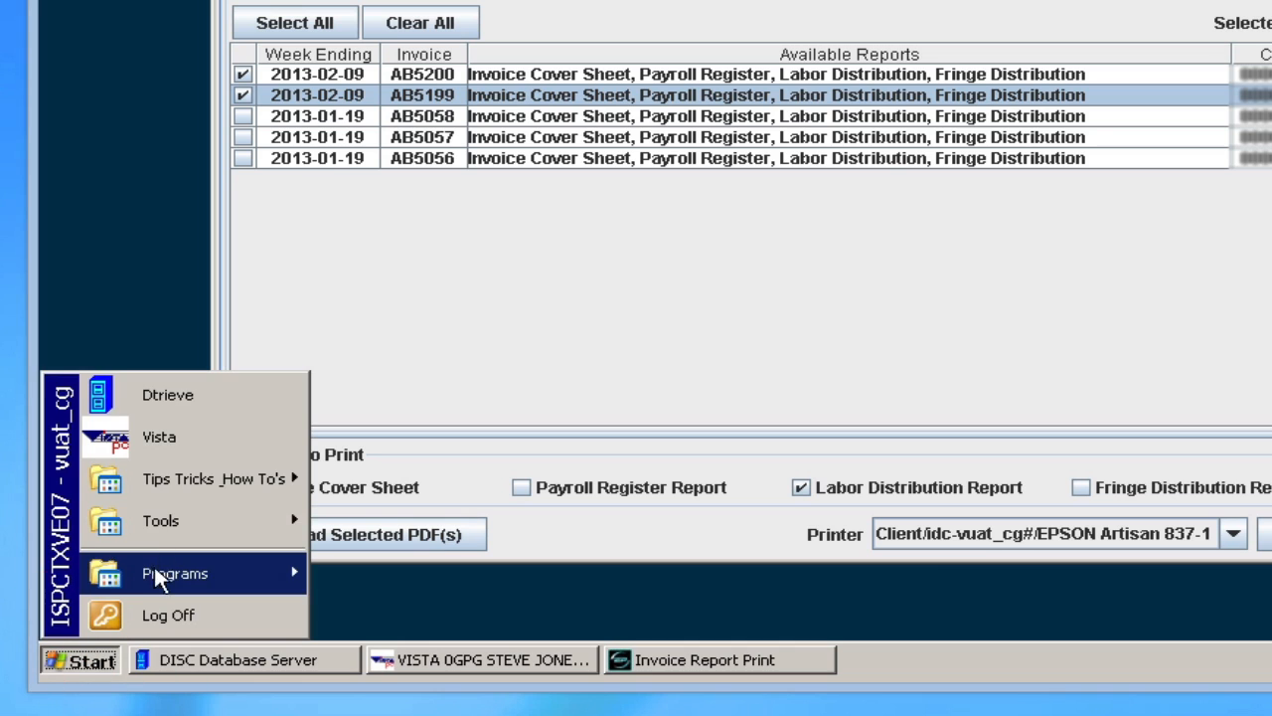
{"action": "mouse_move", "coordinate": [174, 520]}
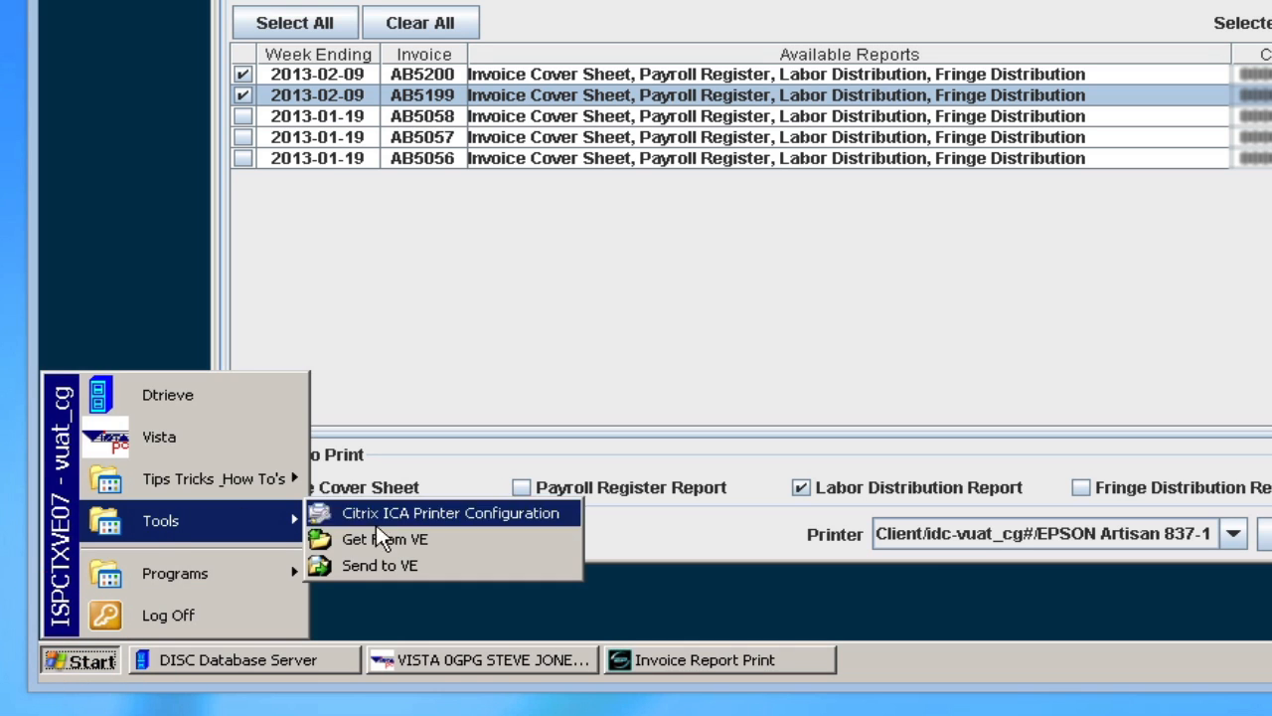
{"action": "left_click", "coordinate": [405, 541]}
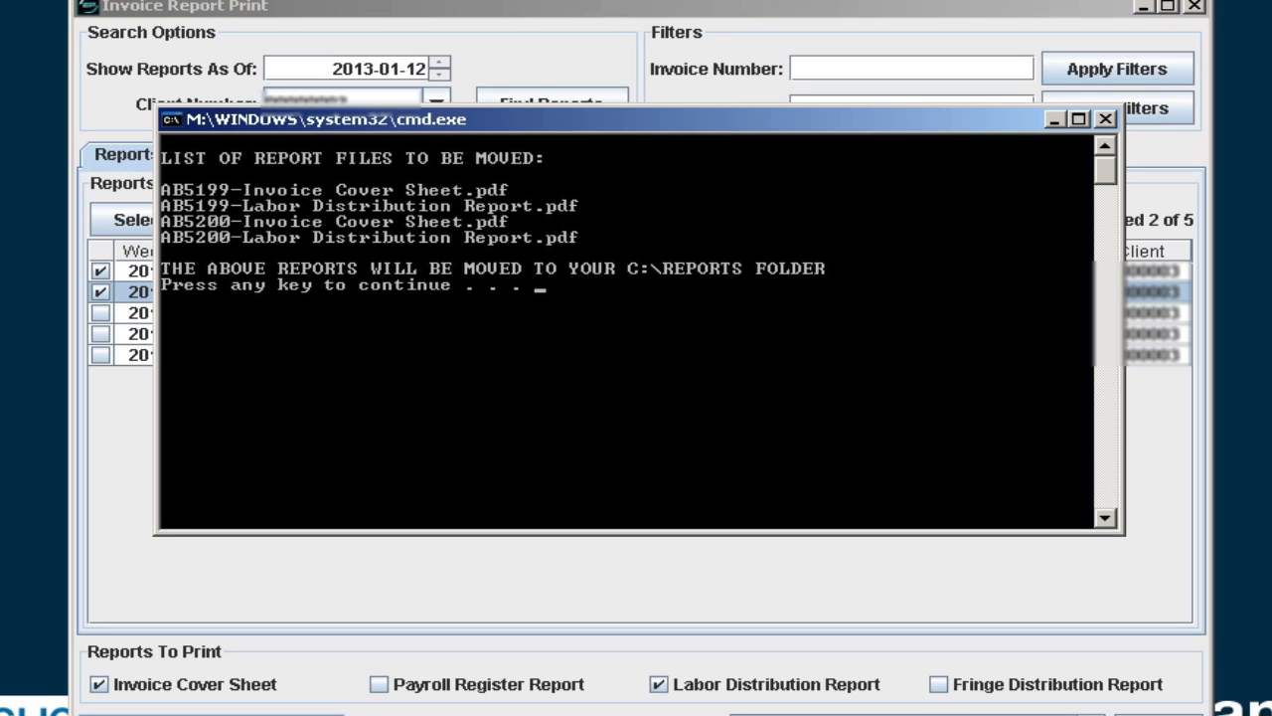
{"action": "key", "text": "Return"}
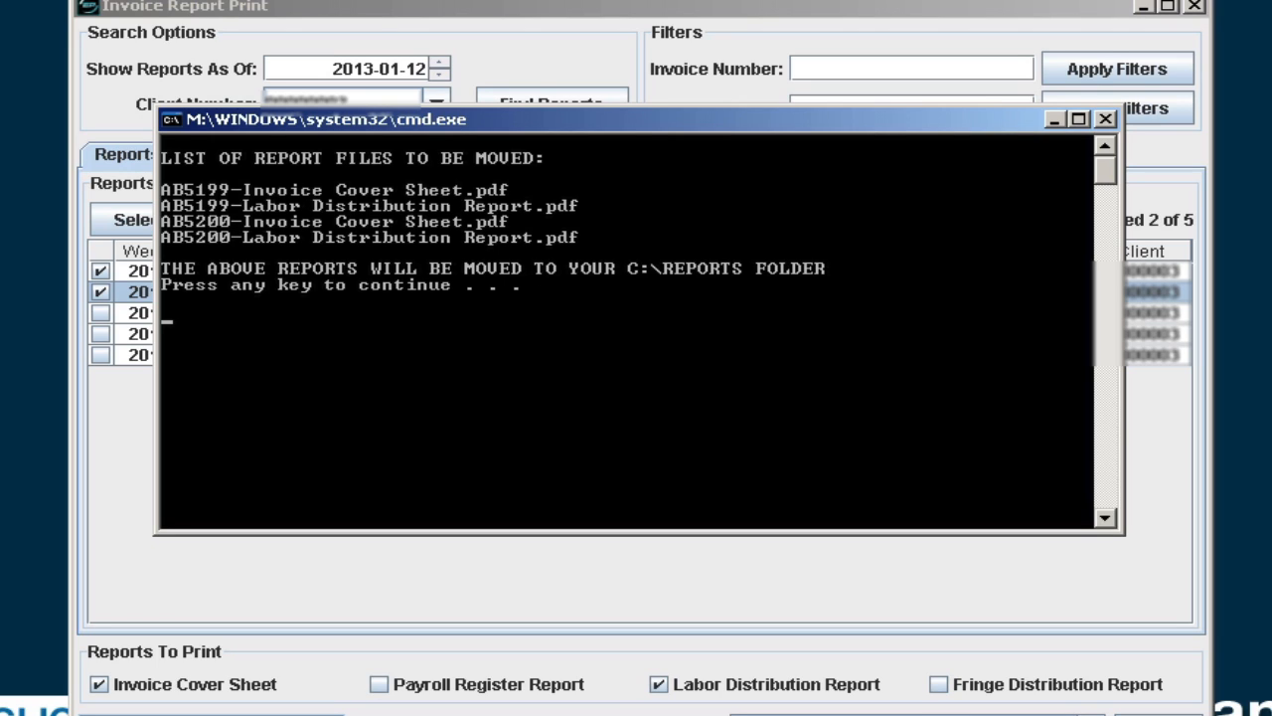